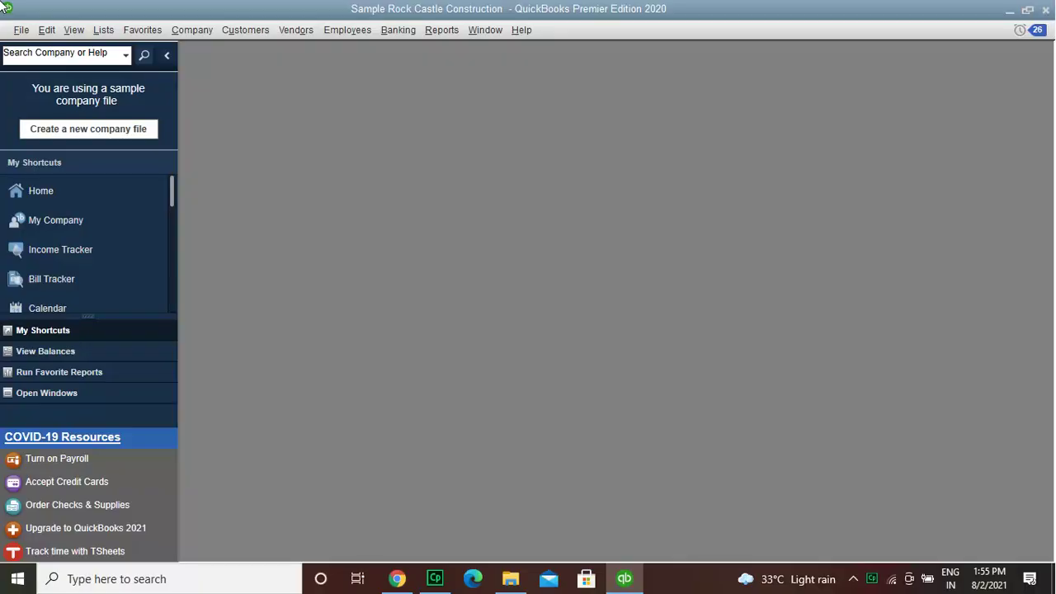
Start opening a regular company file via File > Open or Restore Company.
click(23, 30)
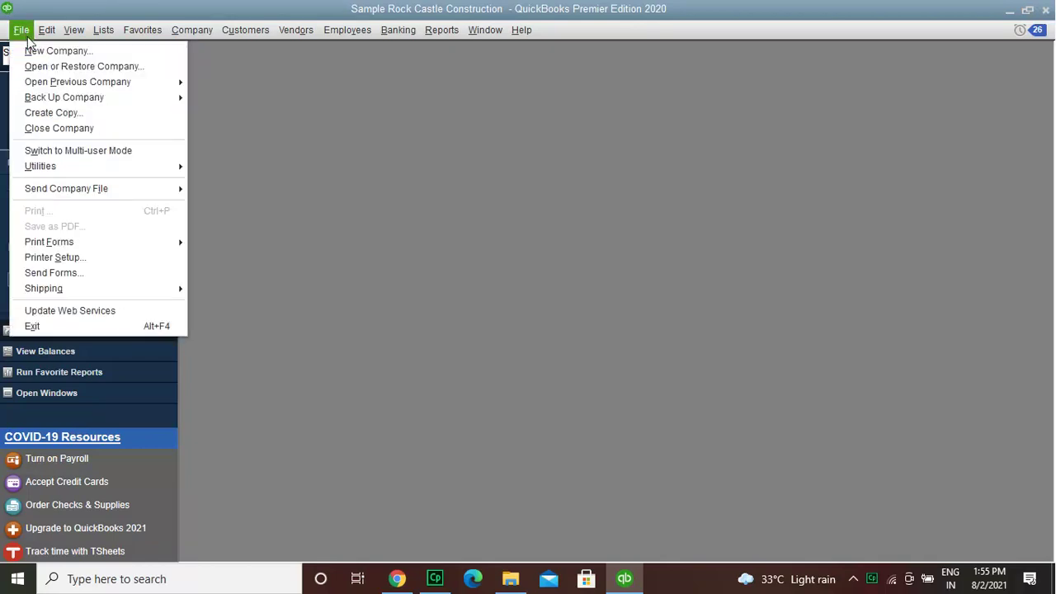
click(30, 69)
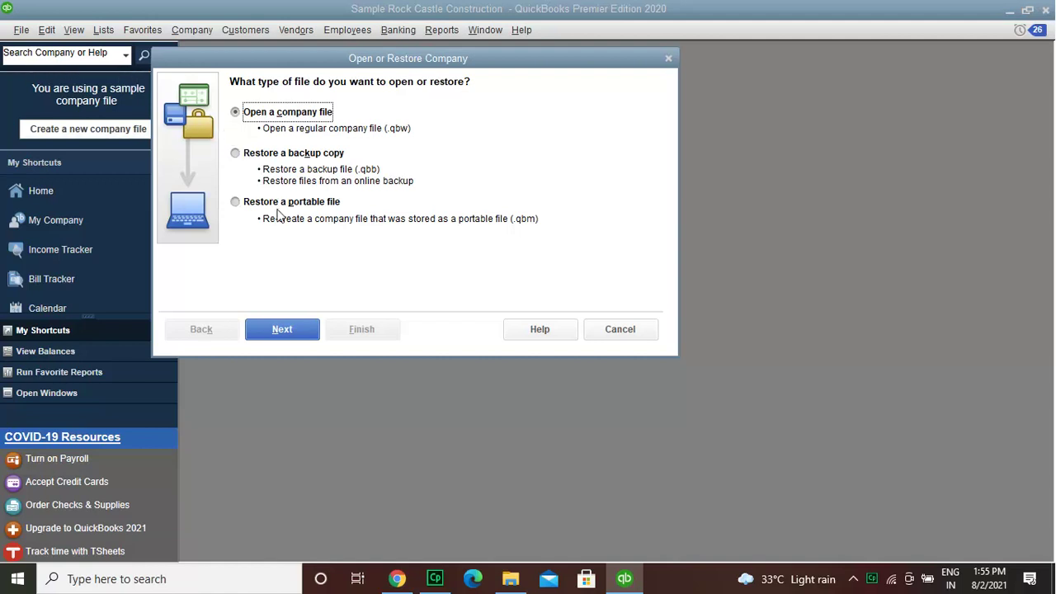
click(296, 334)
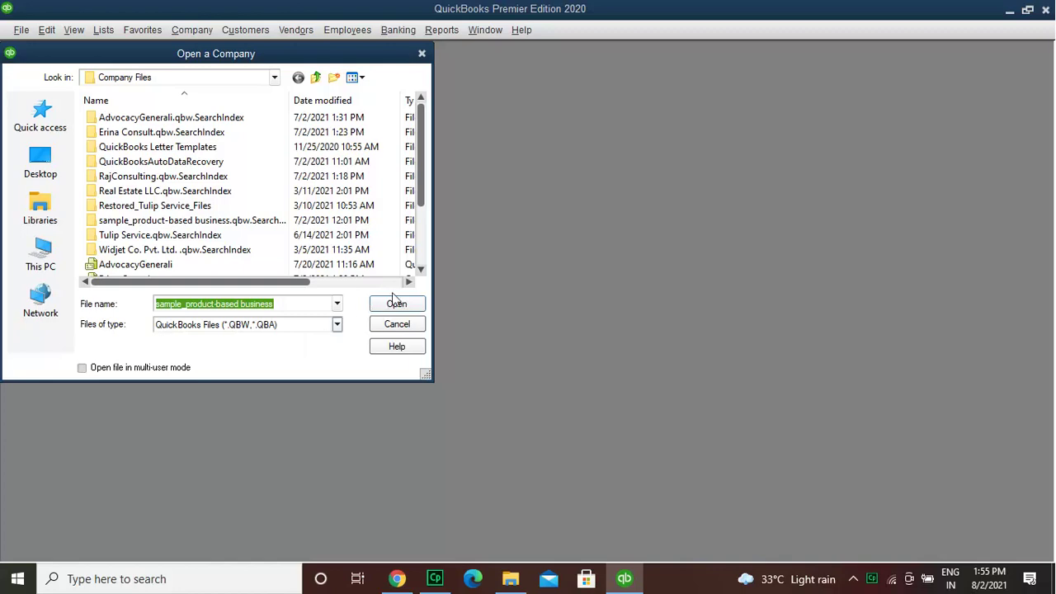
Select the RajConsulting company file, keeping the QuickBooks Files type filter.
drag(425, 185, 426, 241)
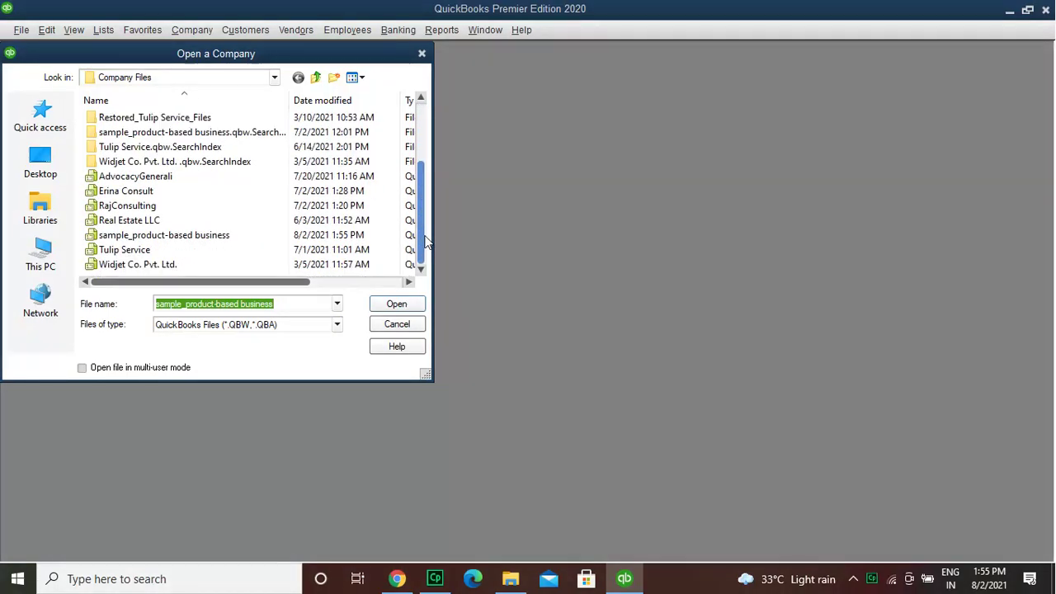
mouse_move(296, 286)
mouse_down()
mouse_move(367, 286)
mouse_move(245, 287)
mouse_up()
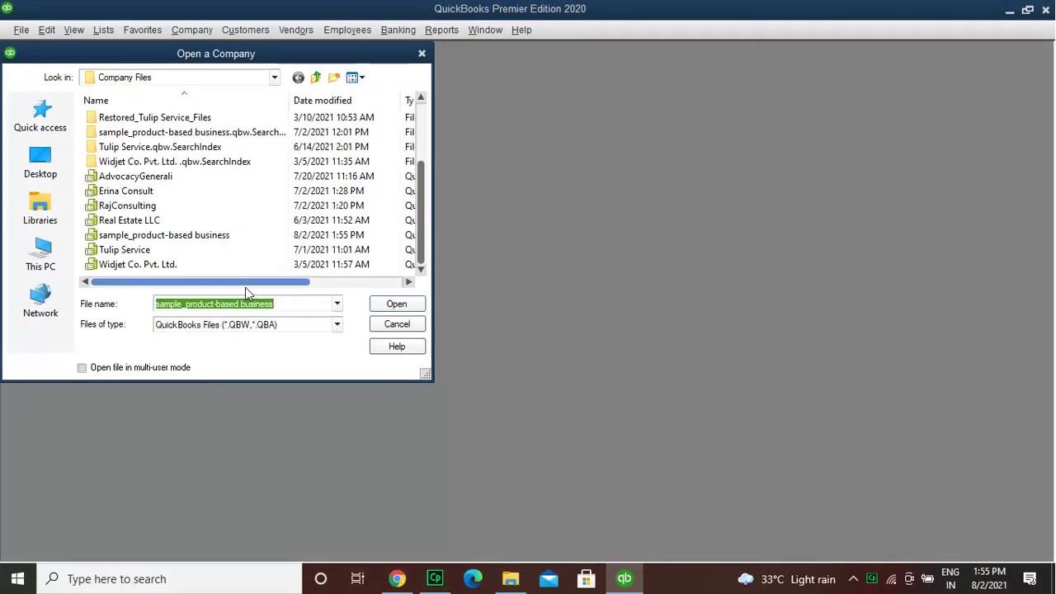
click(337, 326)
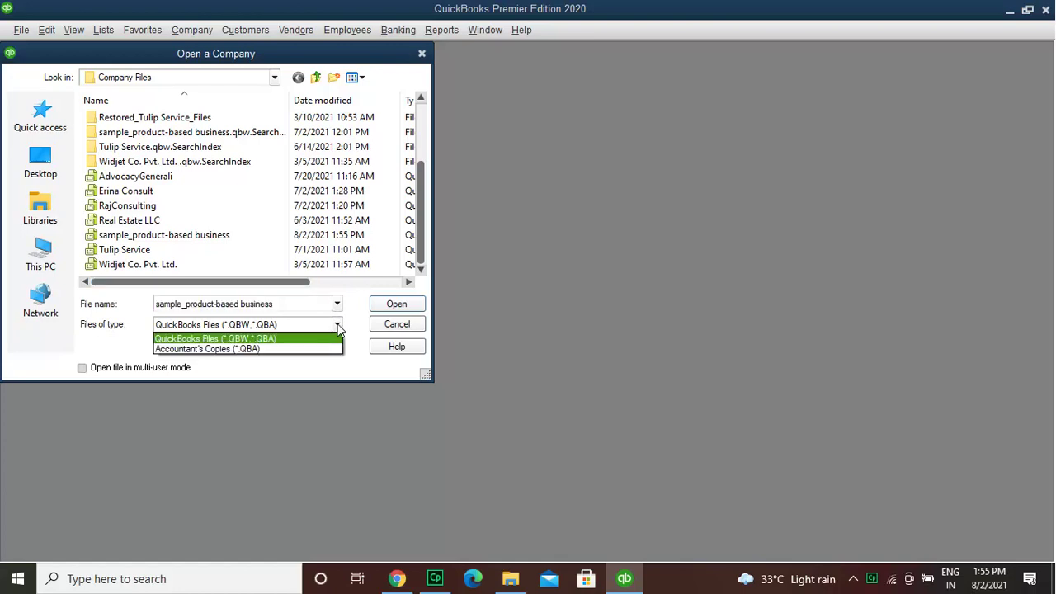
click(338, 329)
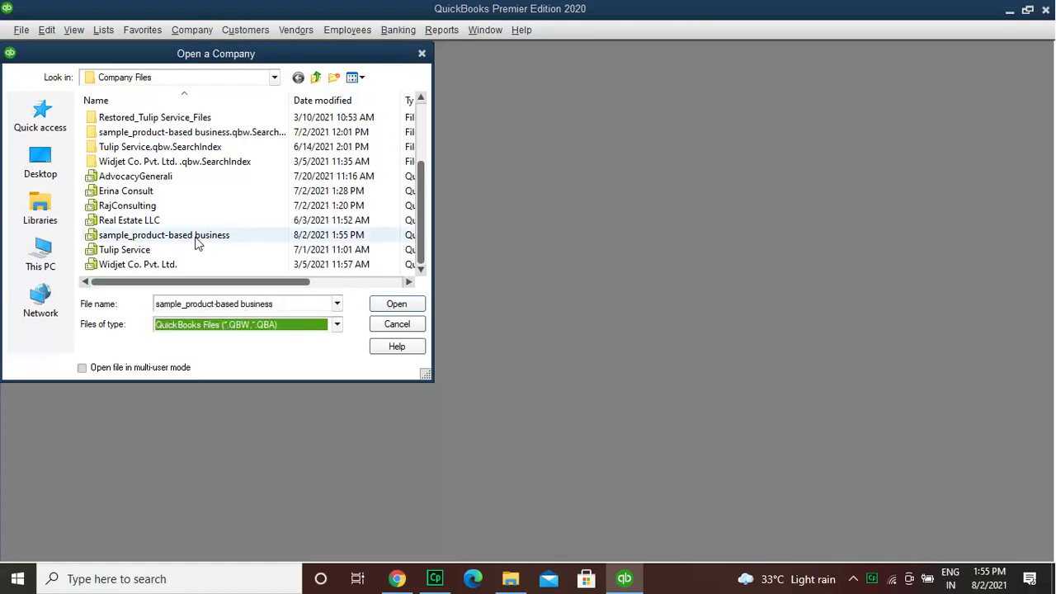
click(188, 208)
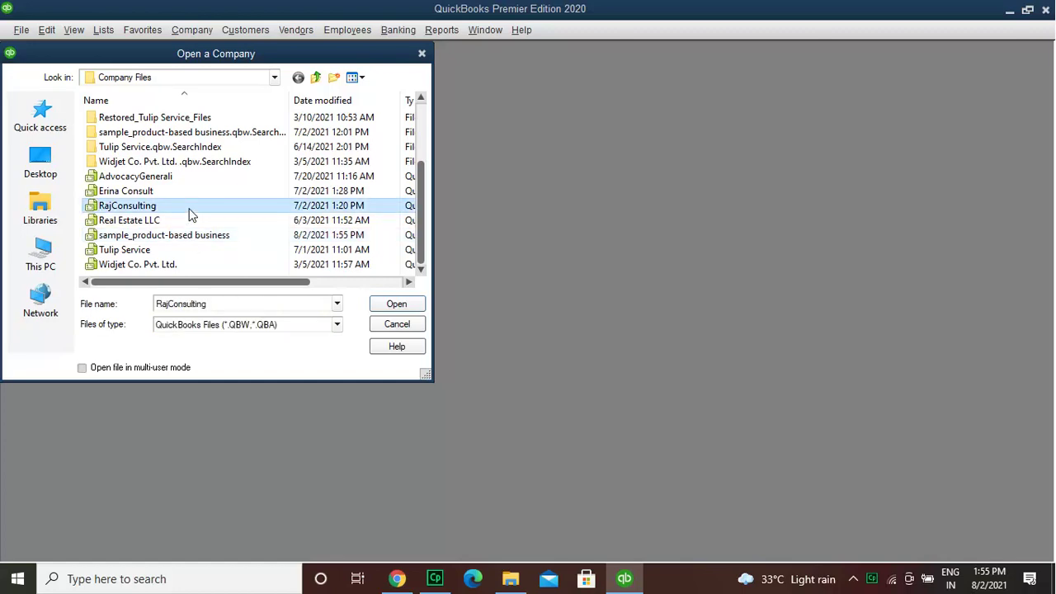
Open RajConsulting and enter a new Admin password, retyping the mistyped confirmation correctly.
click(390, 304)
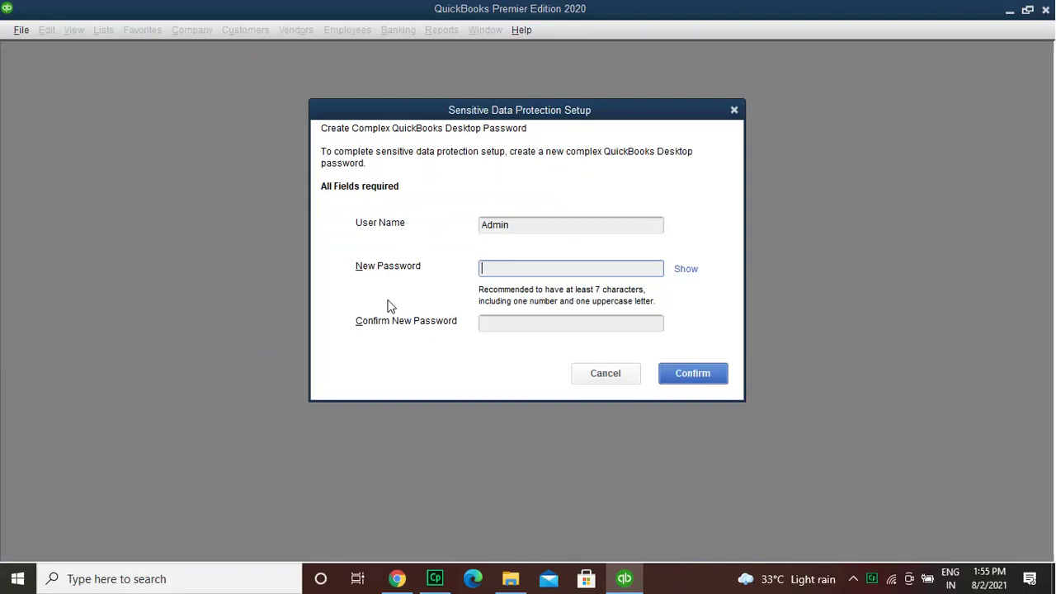
text(••••••••••)
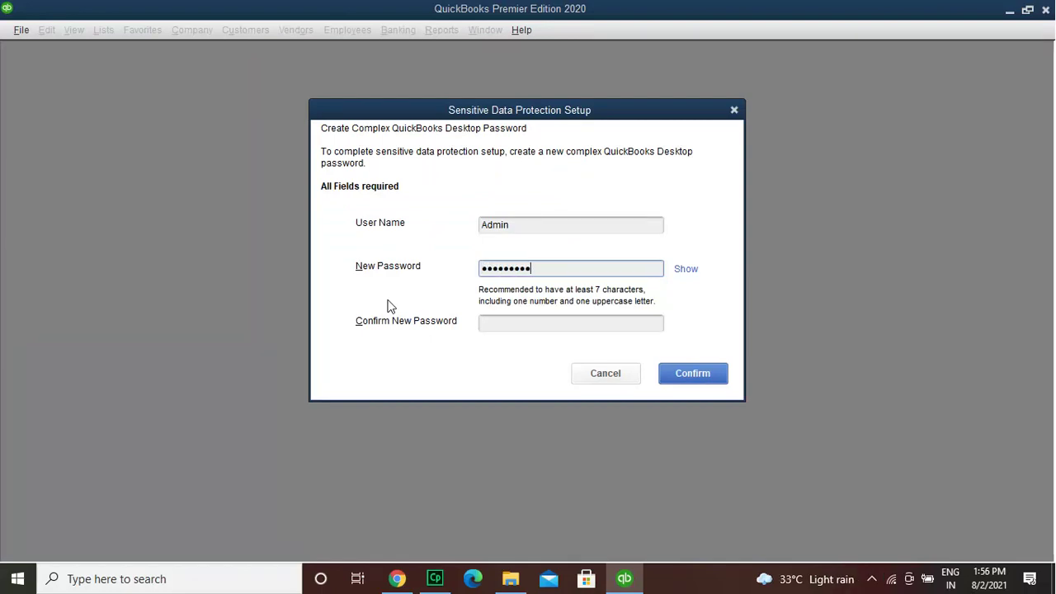
text(•••)
key(Tab)
text(•••••••••)
key(ctrl+a)
key(BackSpace)
text(•••)
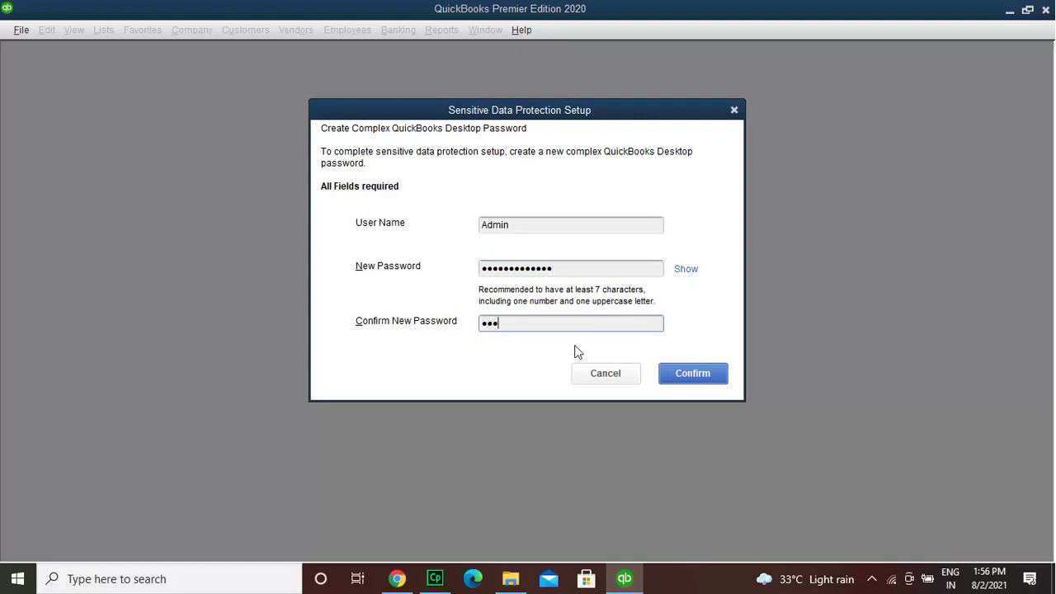
text(••••••••••)
Save the new password and continue Intuit Account setup as Admin.
click(709, 378)
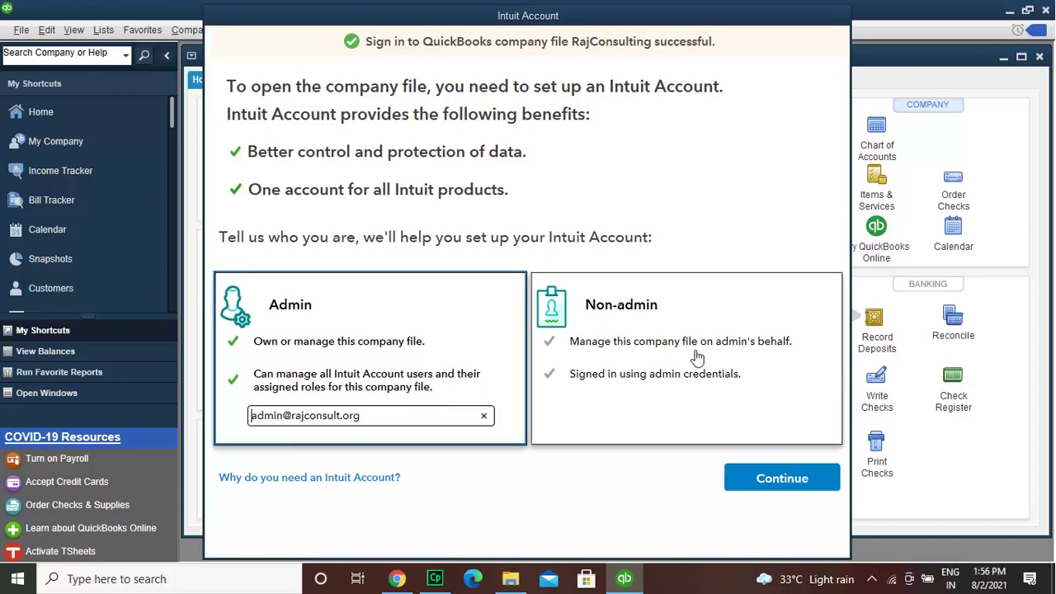
click(761, 478)
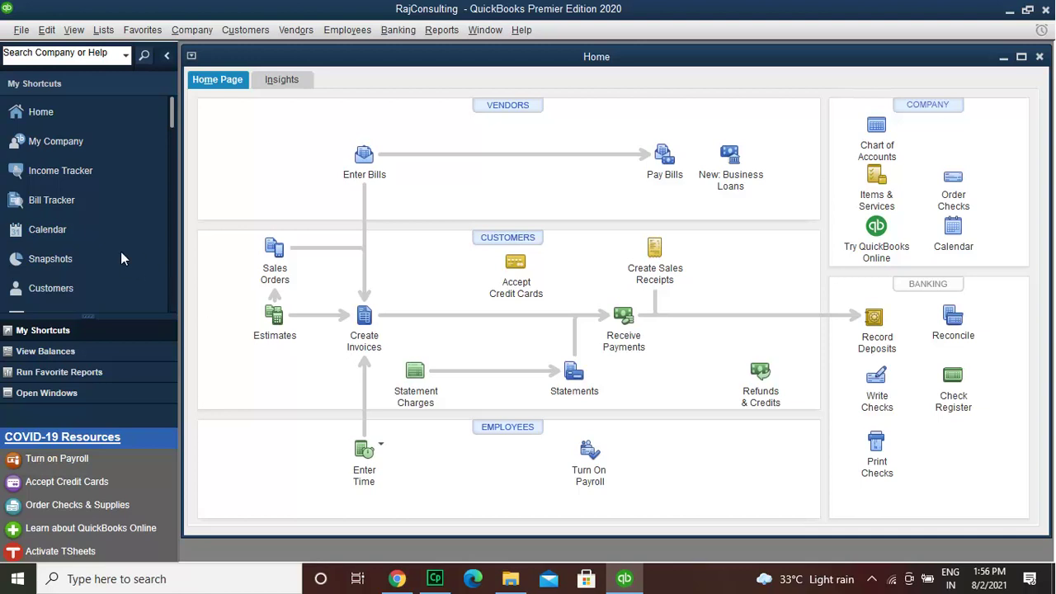
In File > Open or Restore Company, settle on Restore a backup copy after trying the other options.
click(22, 32)
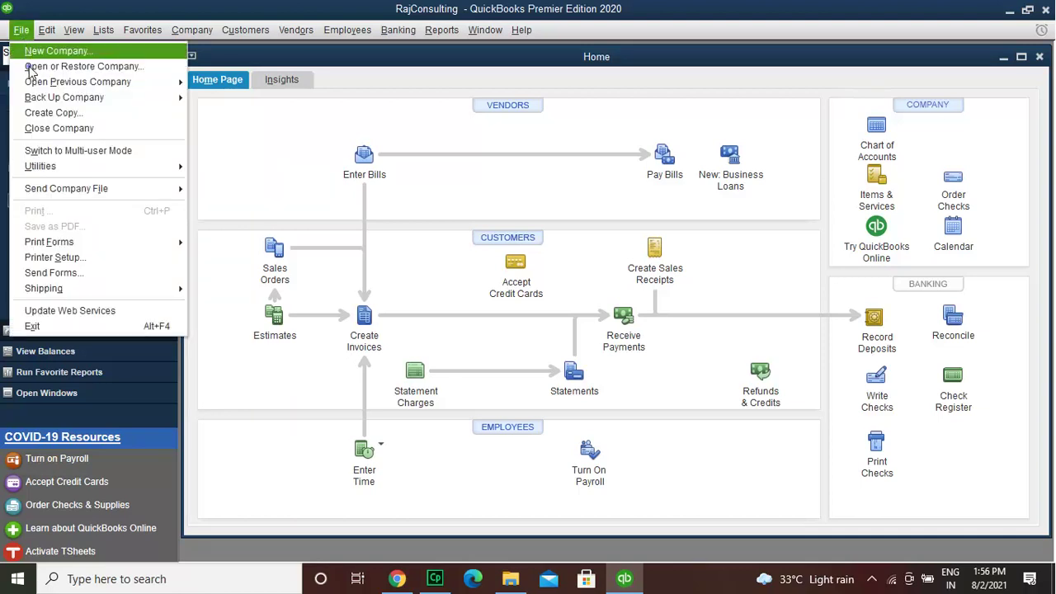
click(29, 67)
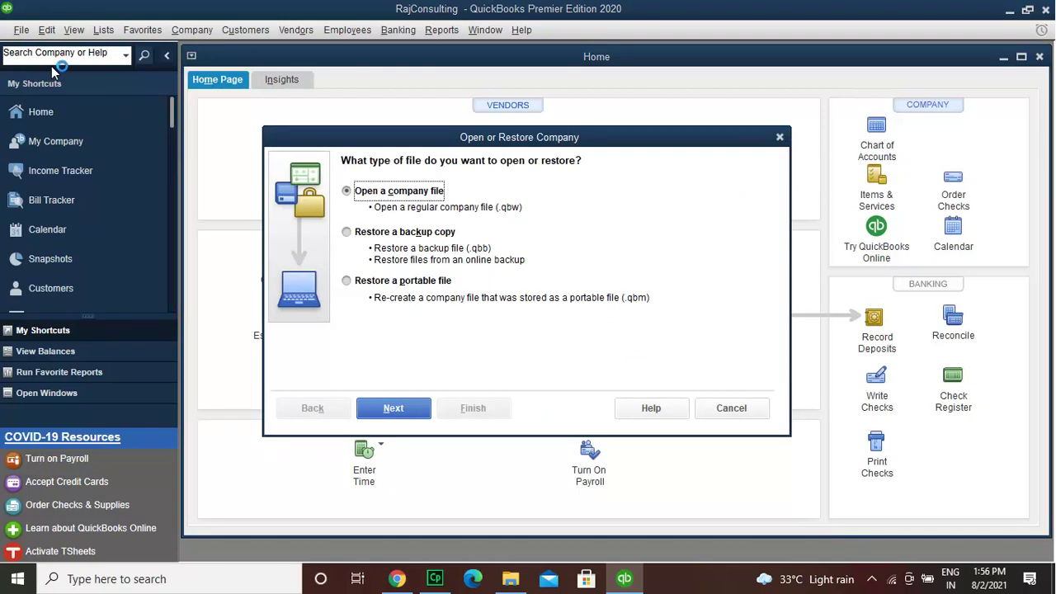
click(377, 236)
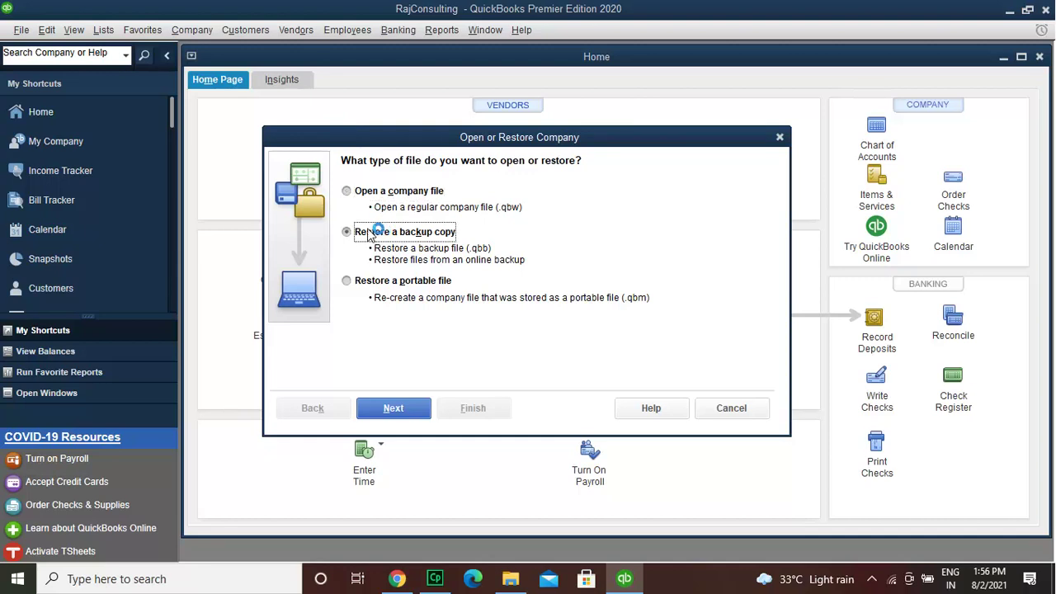
click(350, 192)
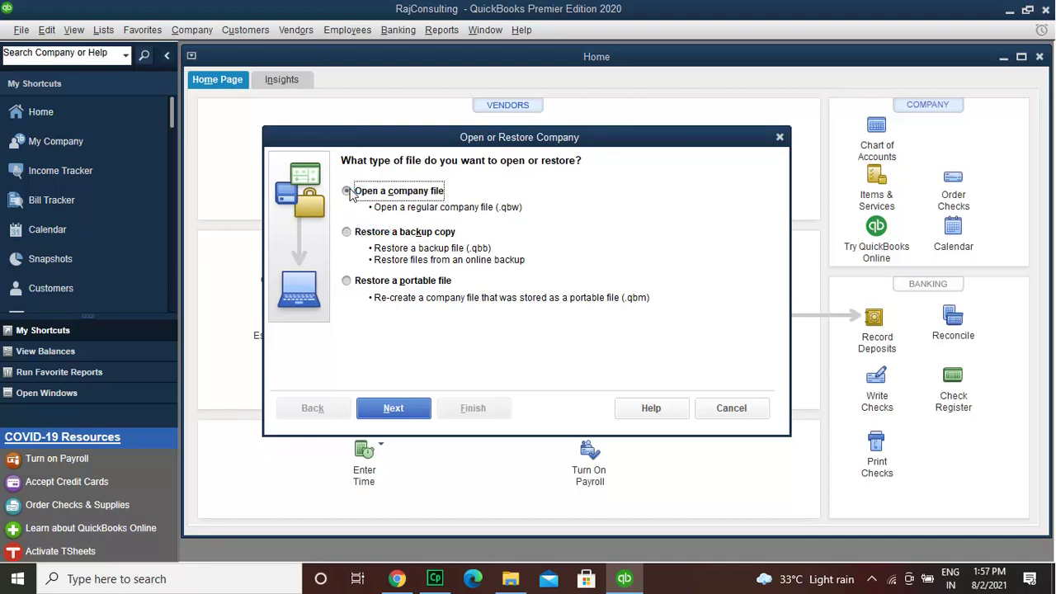
click(439, 235)
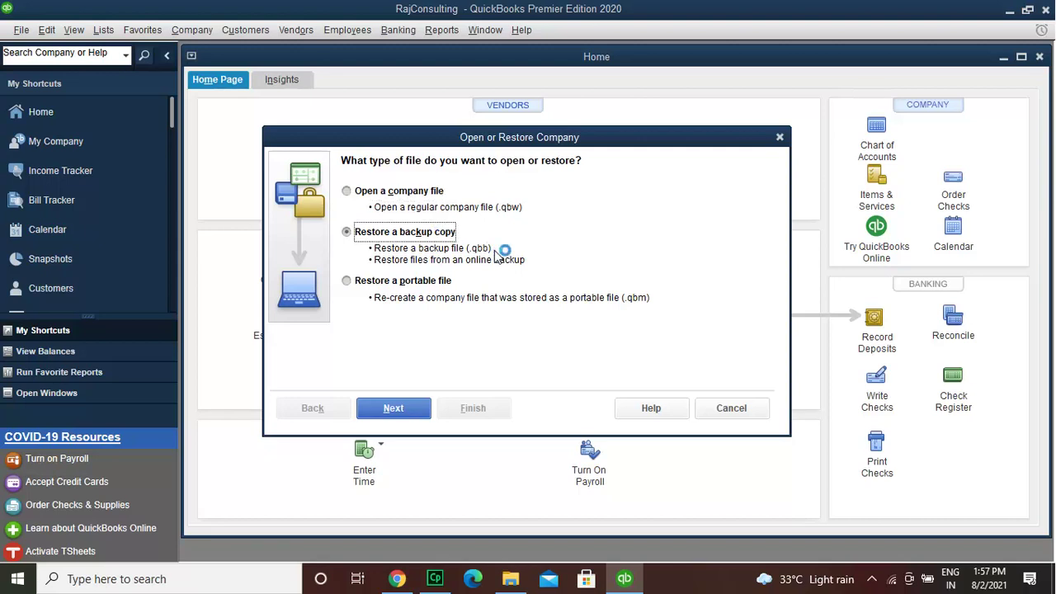
click(349, 286)
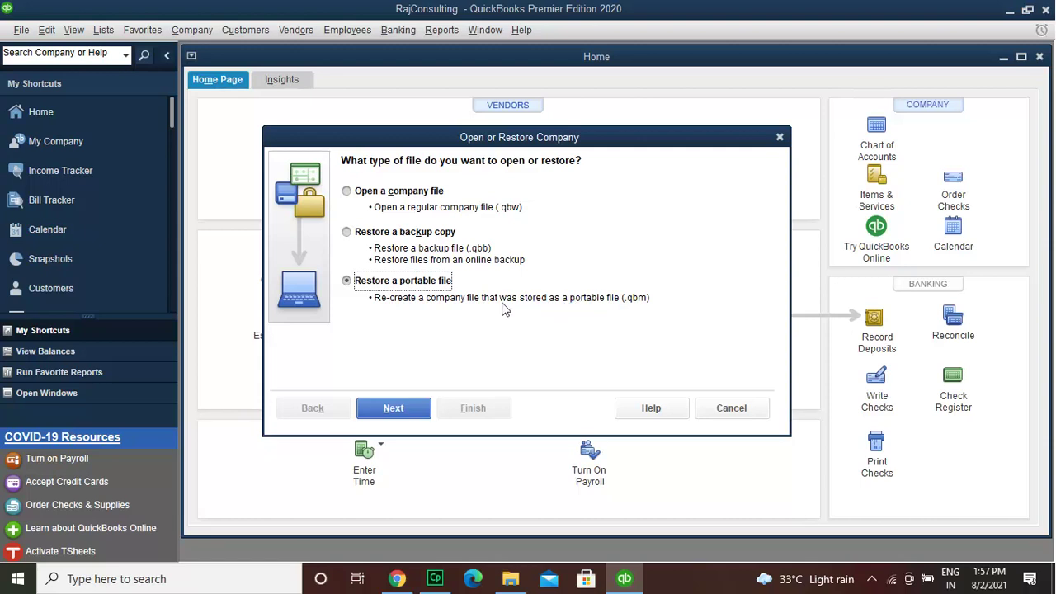
click(347, 233)
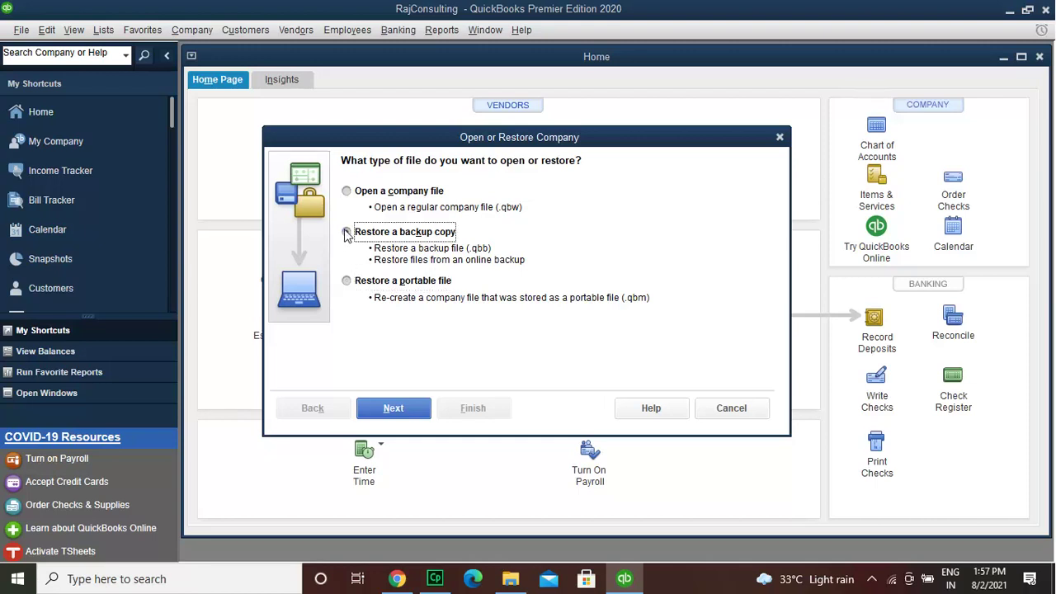
Choose Local backup and open the dated sample product-based business backup from the Desktop.
click(401, 414)
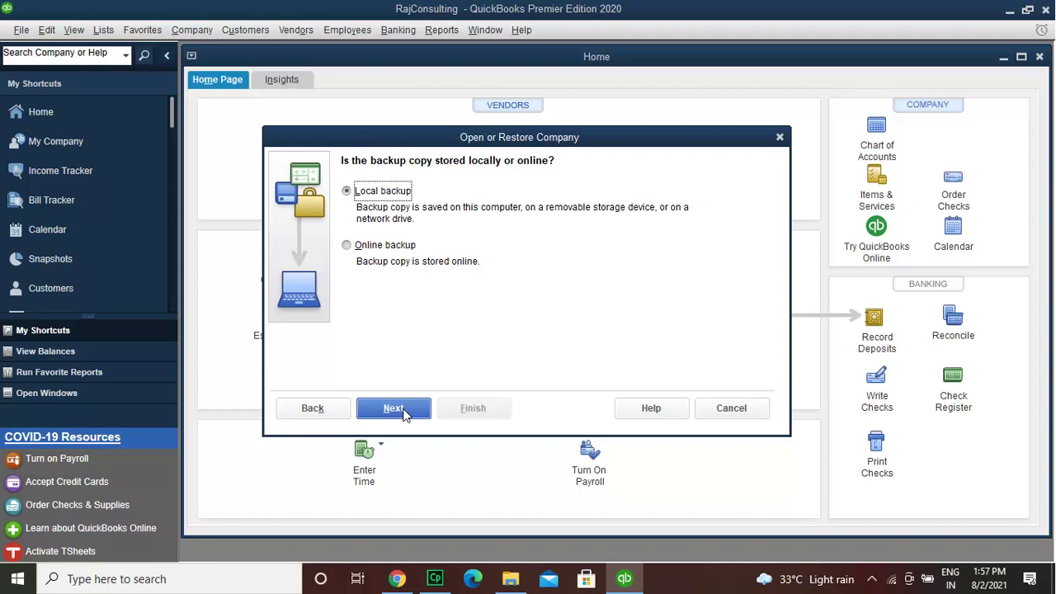
click(410, 416)
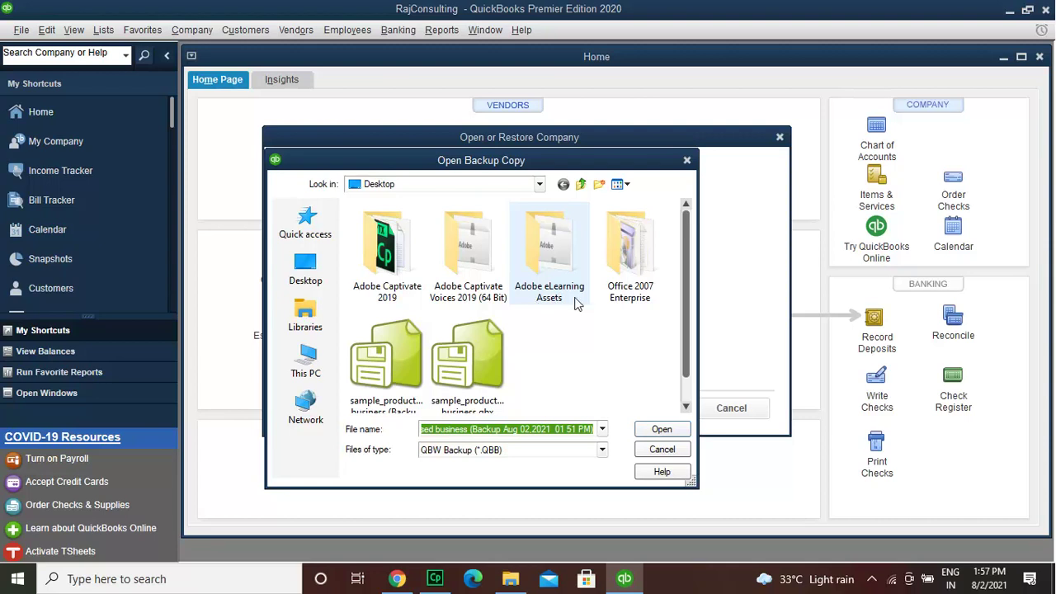
drag(688, 341, 700, 422)
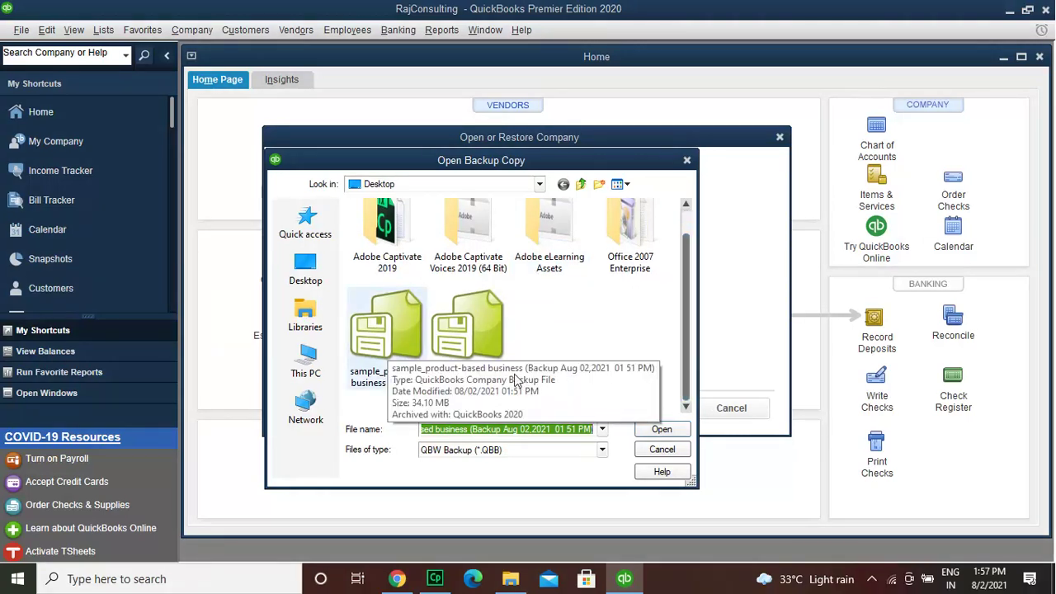
click(497, 330)
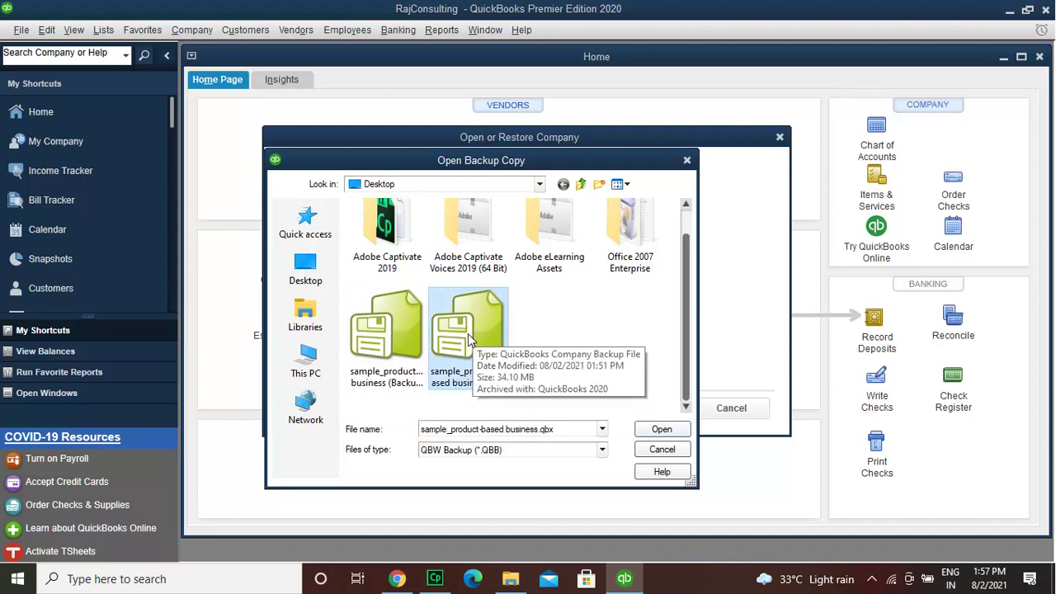
click(398, 339)
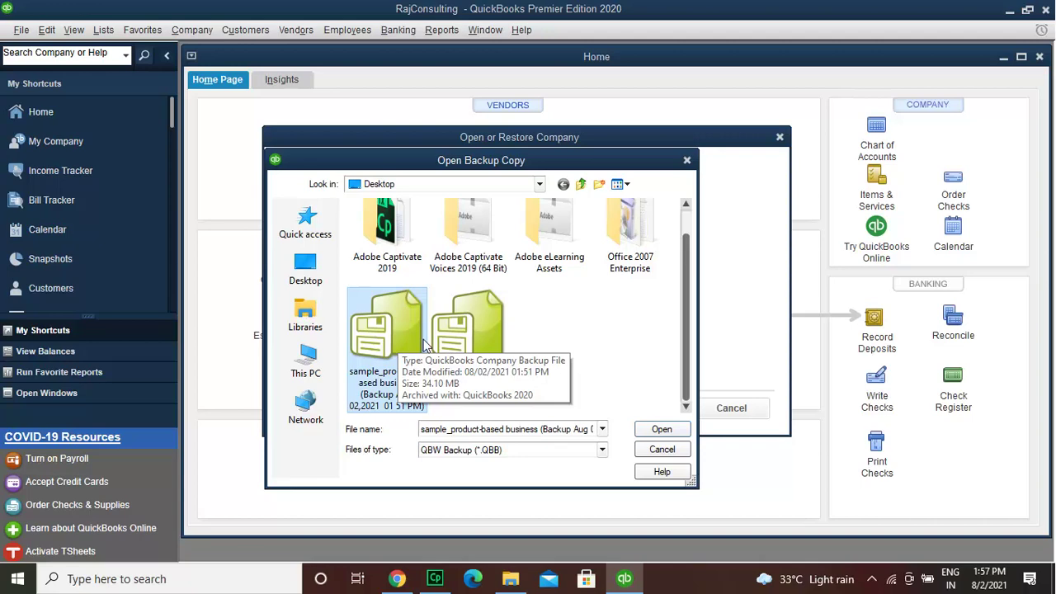
click(662, 429)
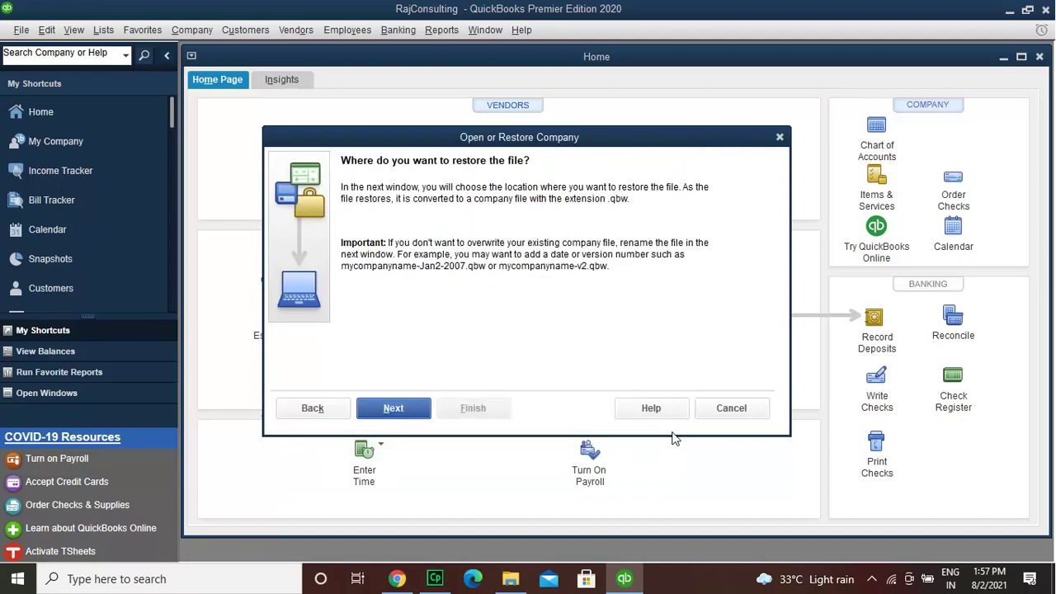
Try saving the restore over the existing company file, dismiss the read-only warning, and cancel.
click(404, 407)
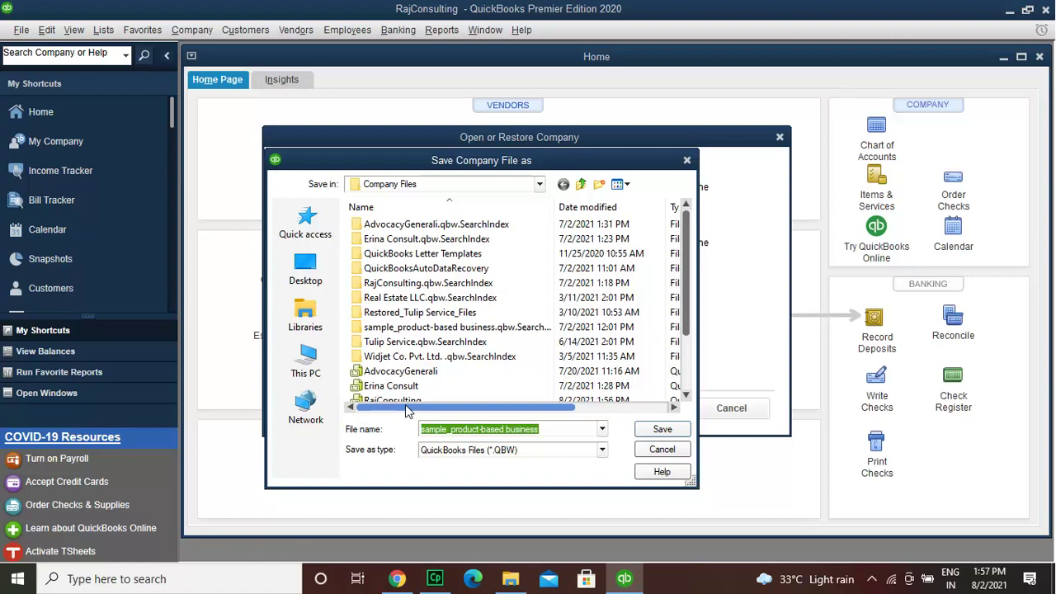
click(666, 429)
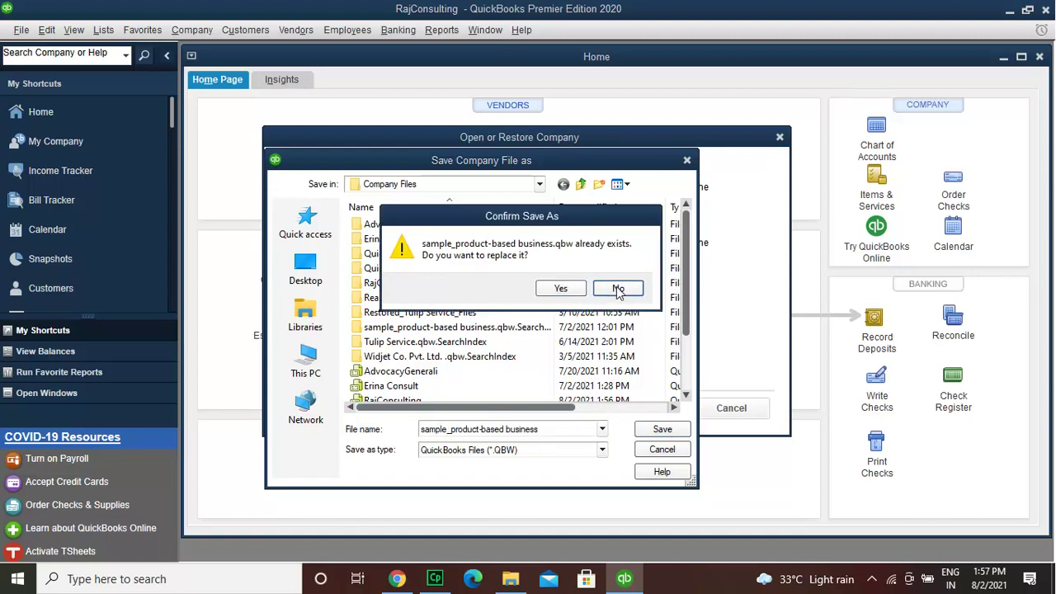
click(569, 292)
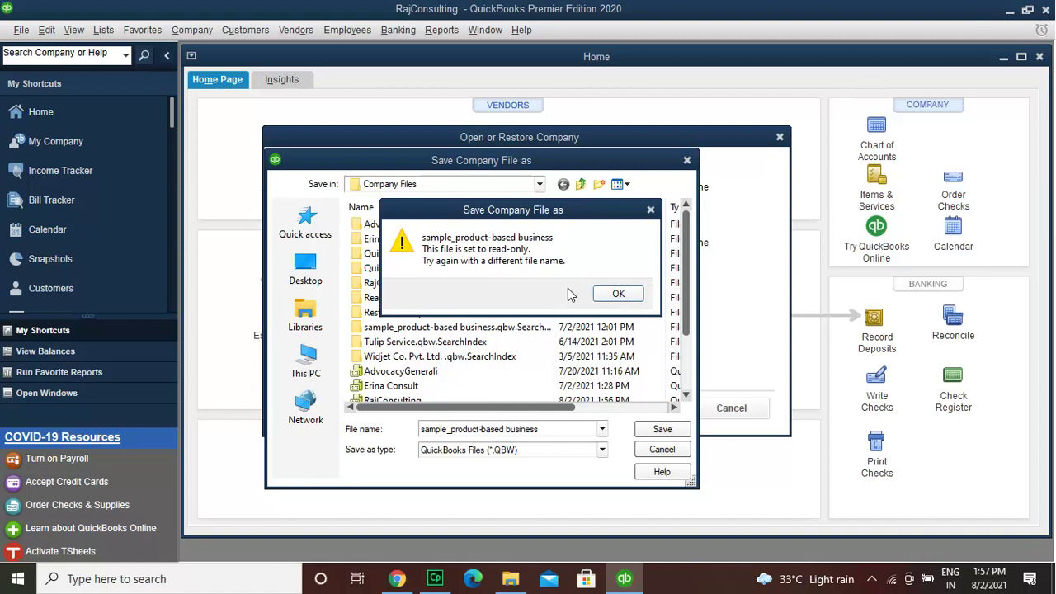
click(608, 297)
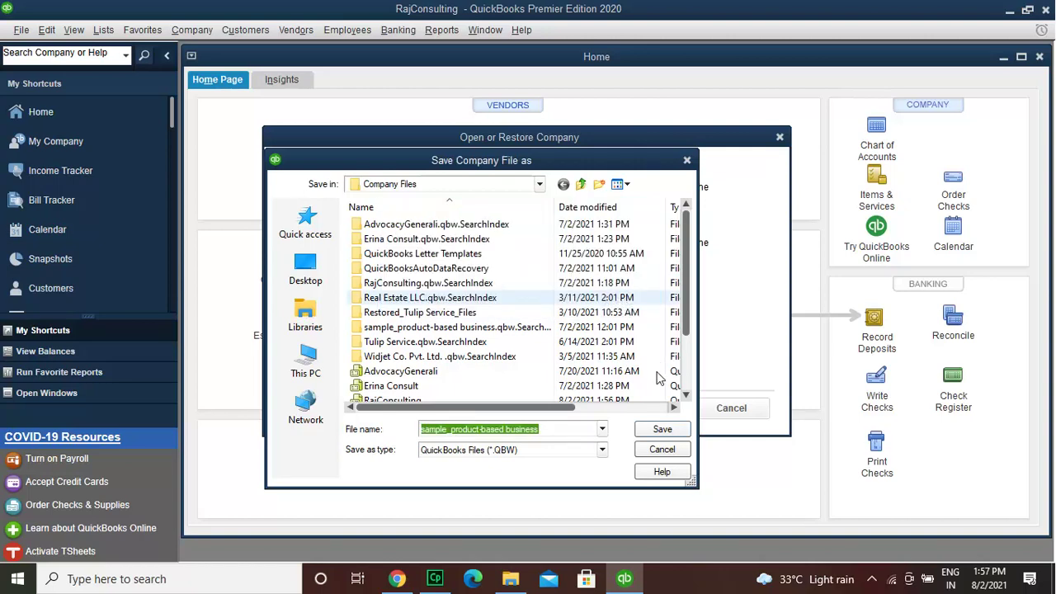
click(662, 449)
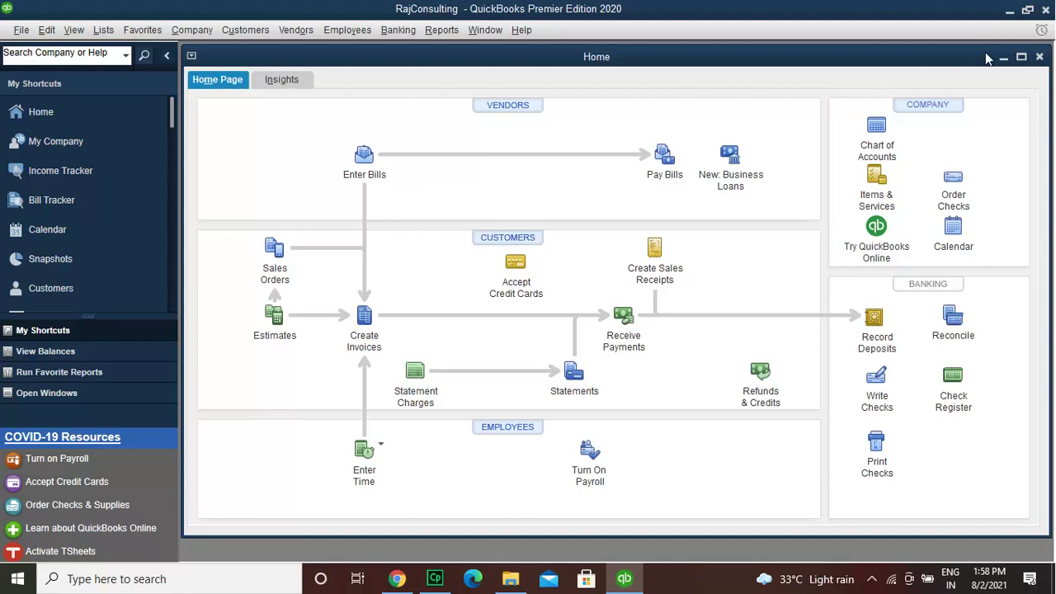
Close the RajConsulting Home window and switch to Captivate in the taskbar.
click(1040, 56)
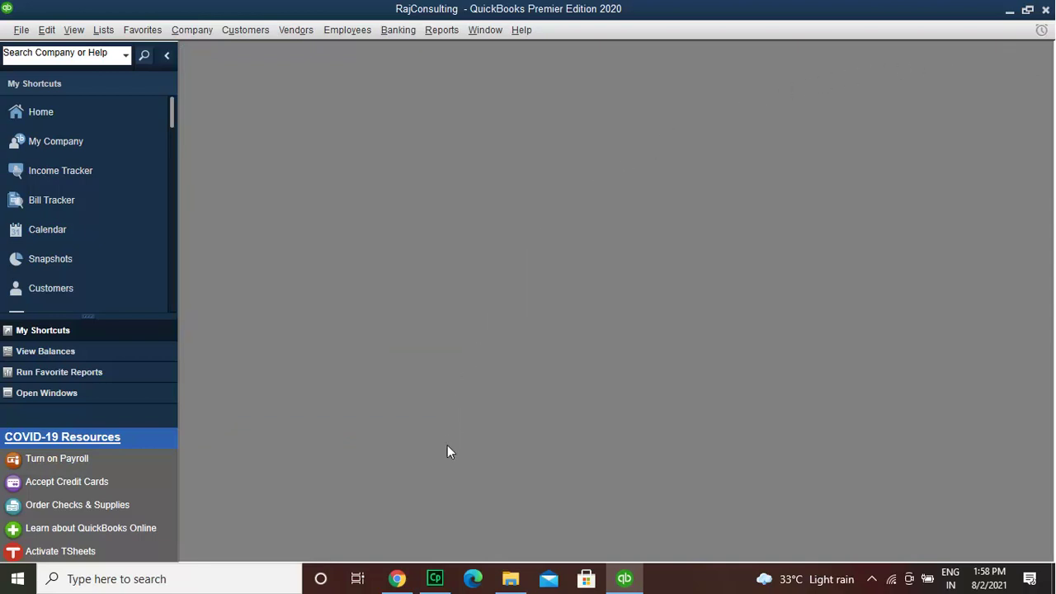
click(436, 583)
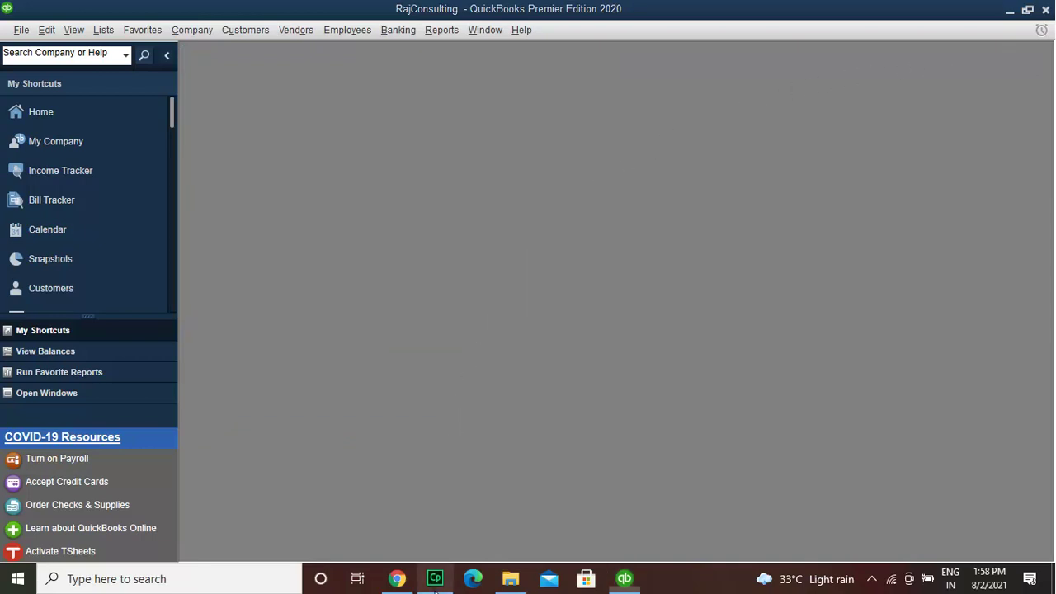